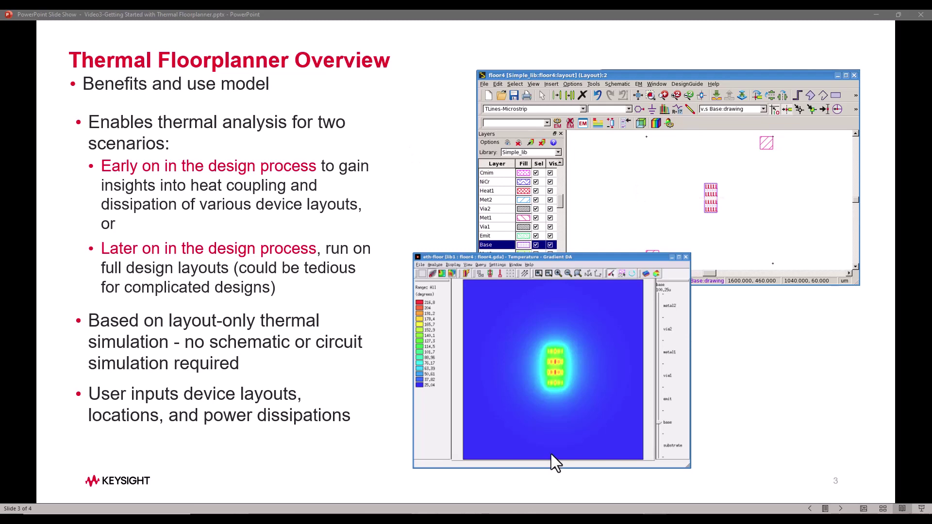
Step: Bring the Floorplanning layout with its 1000 x 600 um Chip Area to the front
{"action": "mouse_move", "coordinate": [625, 519]}
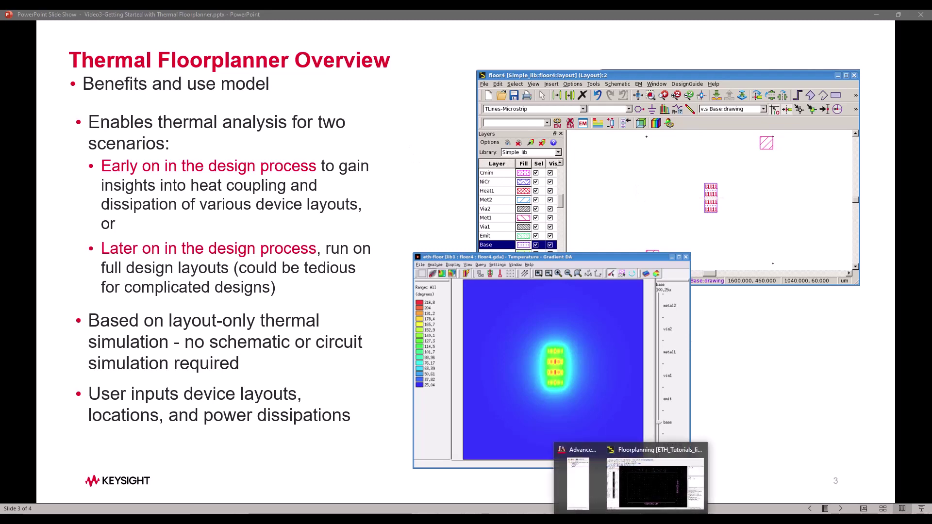
{"action": "left_click", "coordinate": [640, 499]}
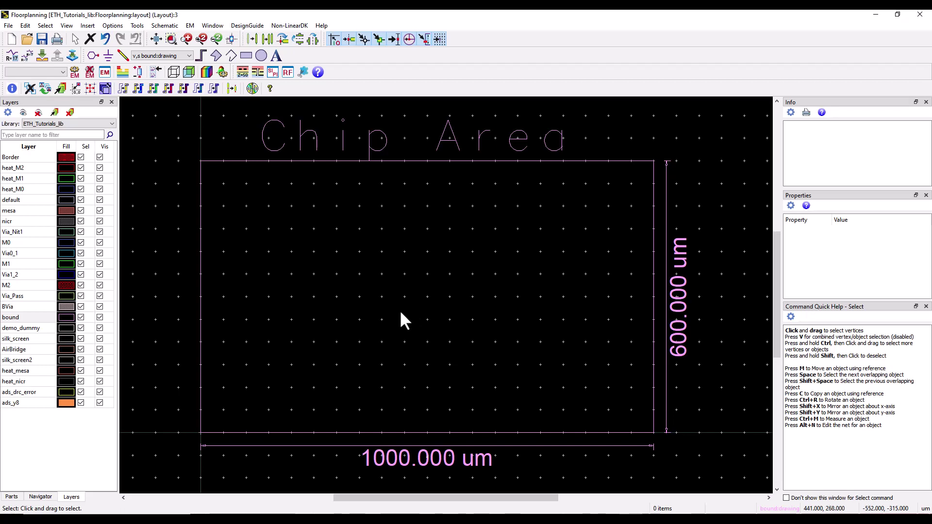
Step: In Thermal Floorplanner setup, load tech.tcl as the technology file for DemoKit_Non_Linear
{"action": "left_click", "coordinate": [136, 26]}
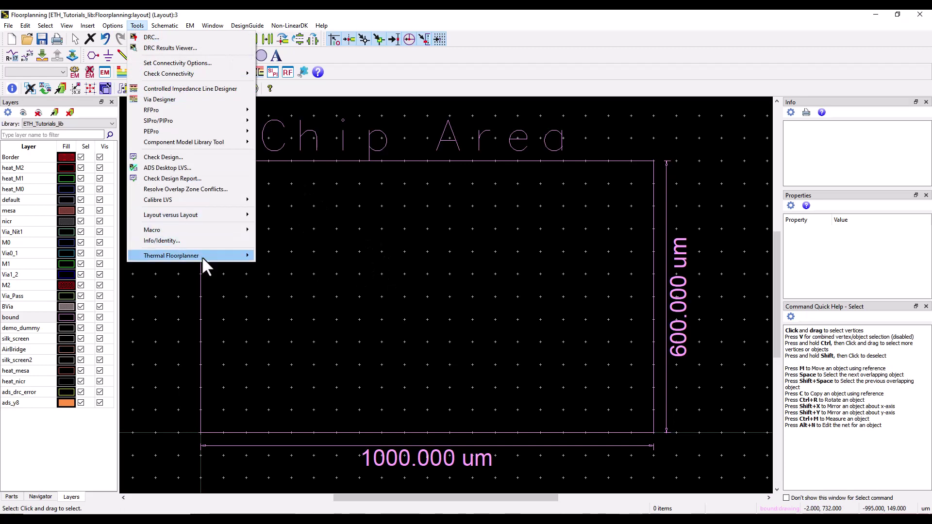
{"action": "mouse_move", "coordinate": [203, 258]}
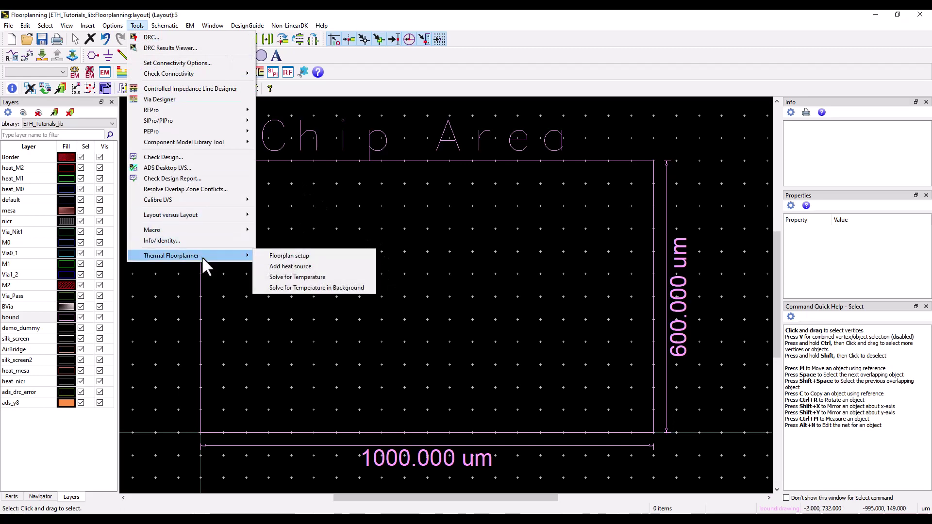
{"action": "left_click", "coordinate": [276, 257]}
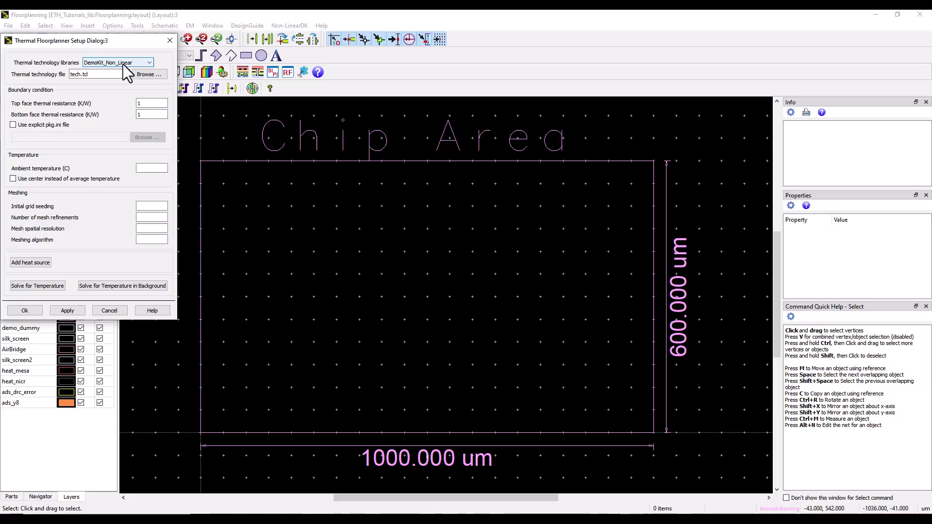
{"action": "left_click", "coordinate": [146, 74]}
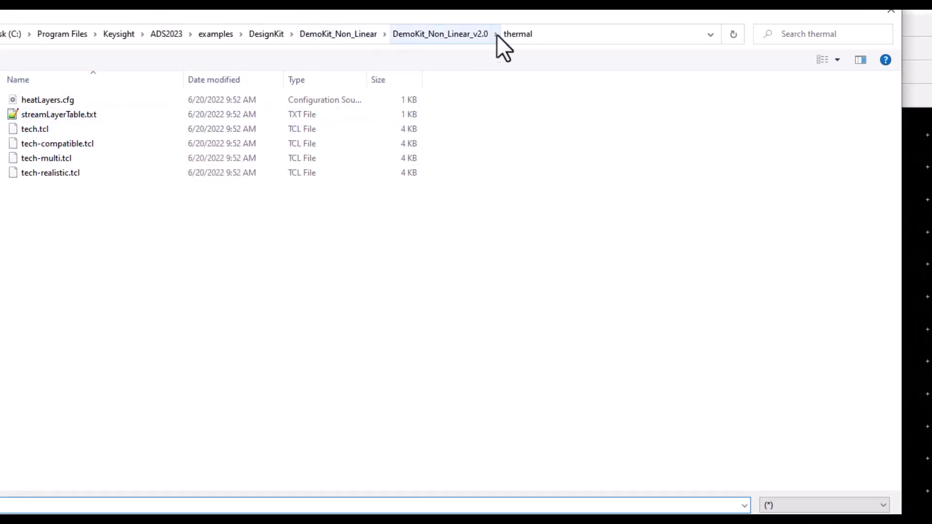
{"action": "left_click", "coordinate": [40, 129]}
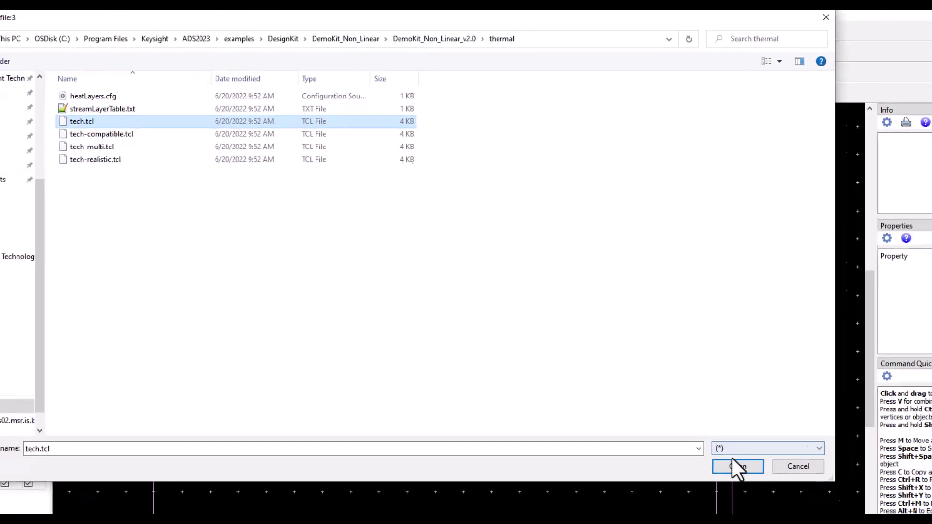
{"action": "left_click", "coordinate": [732, 462]}
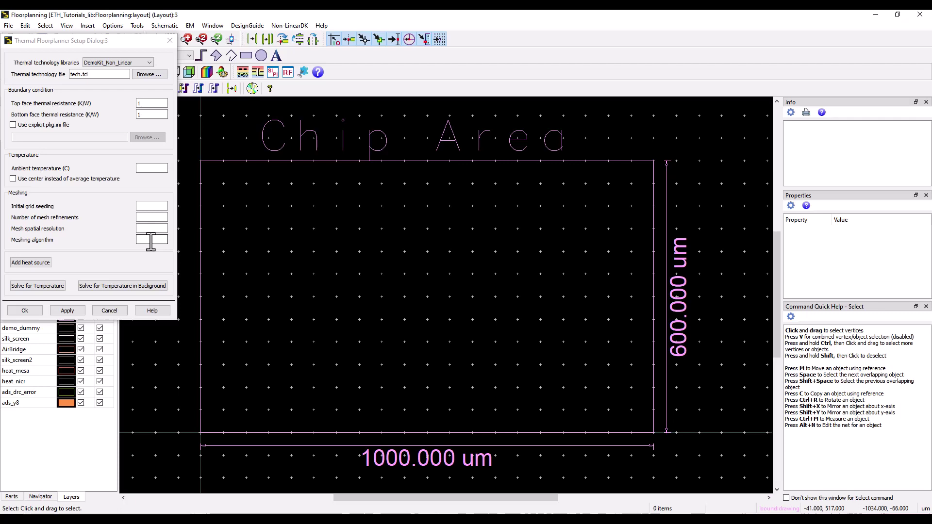
Step: Accept the floorplan setup and start a BJT1 heat source on layer heat_M2
{"action": "left_click", "coordinate": [25, 311]}
{"action": "left_click", "coordinate": [137, 25]}
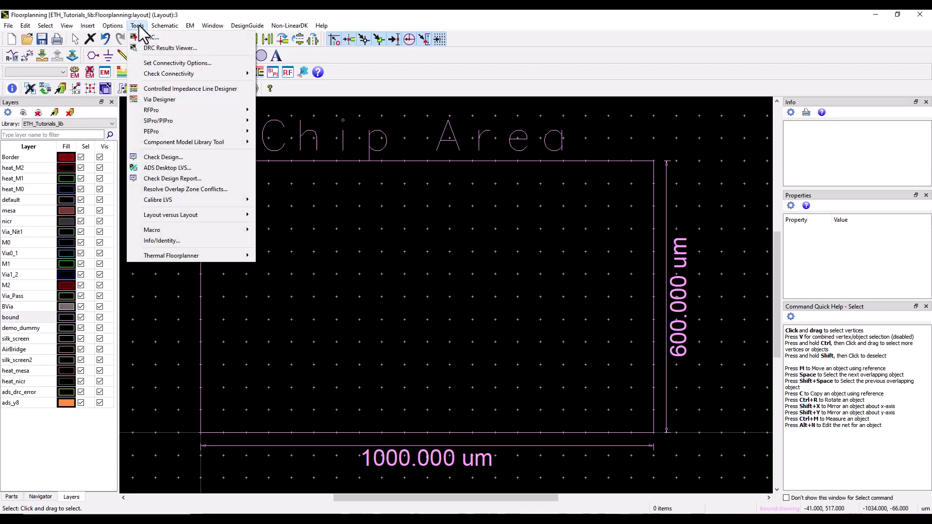
{"action": "mouse_move", "coordinate": [196, 255]}
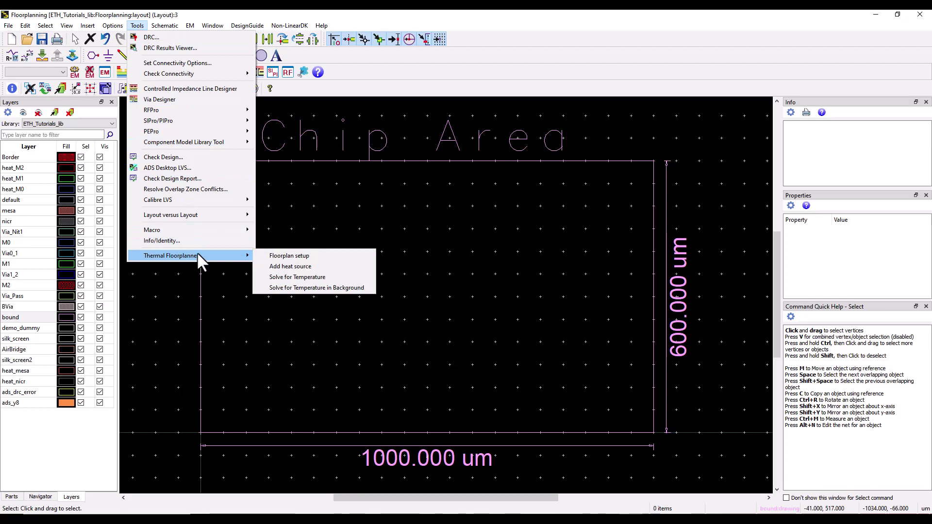
{"action": "left_click", "coordinate": [275, 268]}
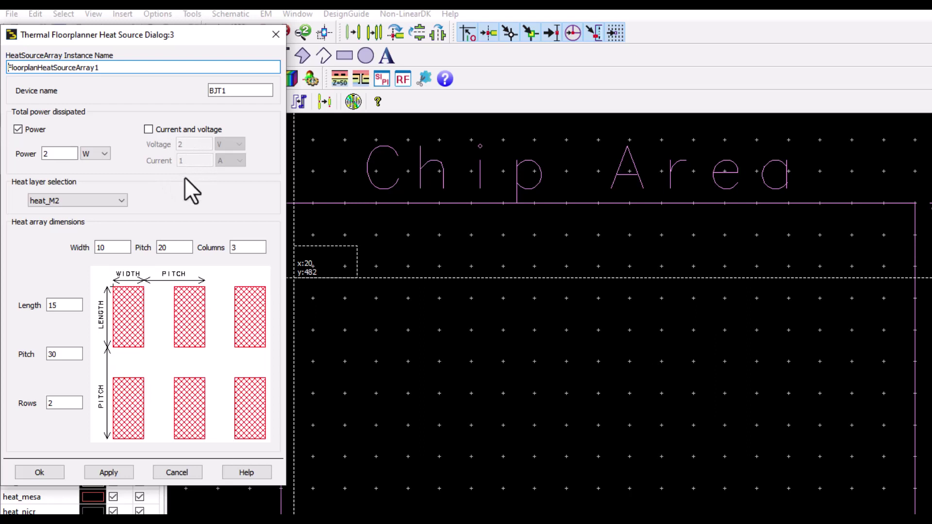
{"action": "left_click", "coordinate": [120, 200]}
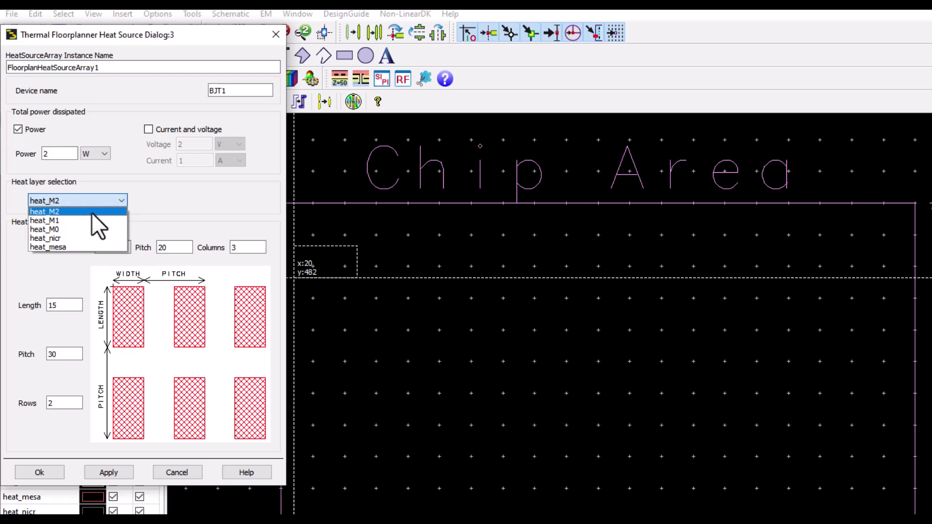
{"action": "left_click", "coordinate": [171, 203]}
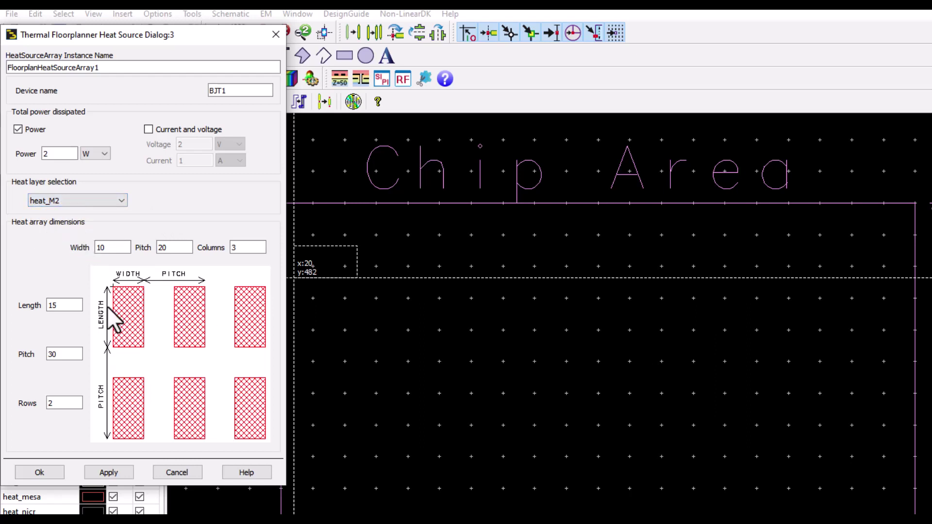
Step: Set the heat array to 1 column and width 100, and apply
{"action": "double_click", "coordinate": [245, 252]}
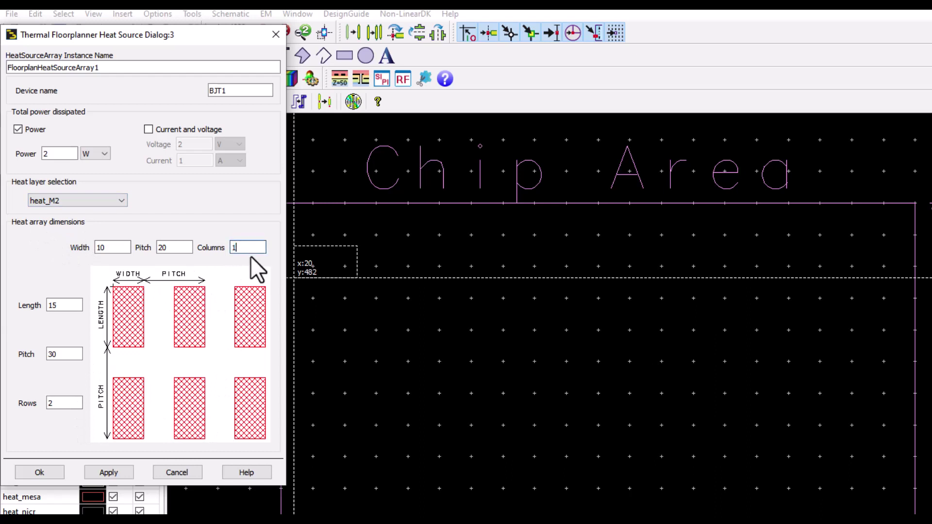
{"action": "type", "text": "1"}
{"action": "left_click", "coordinate": [59, 402]}
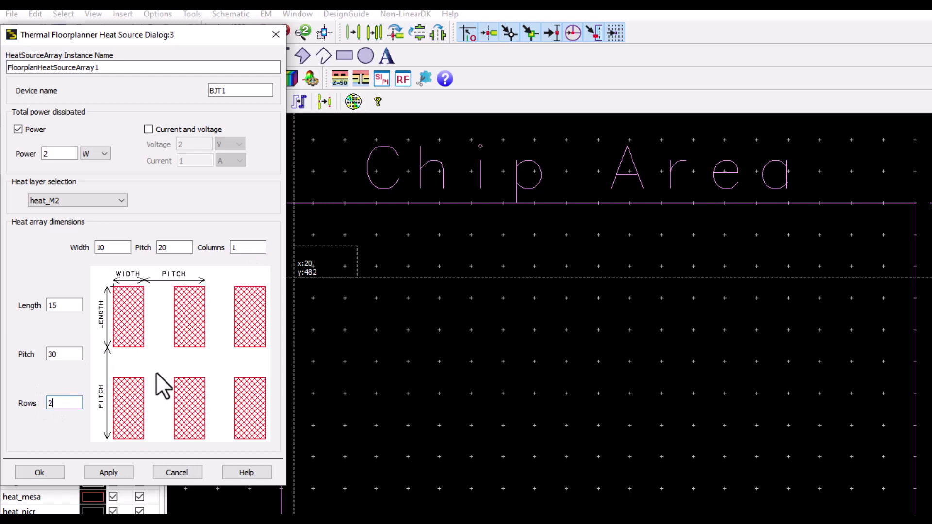
{"action": "left_click", "coordinate": [114, 247]}
{"action": "type", "text": "0"}
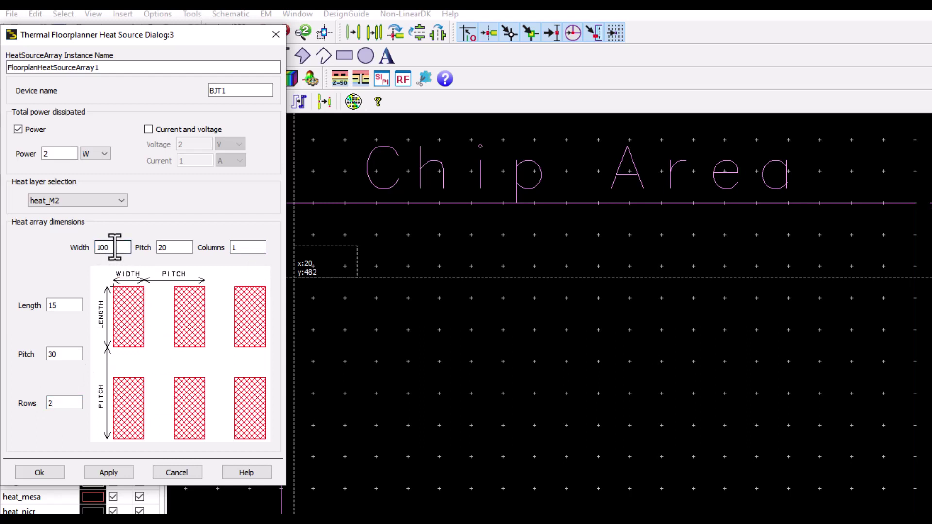
{"action": "left_click", "coordinate": [106, 470]}
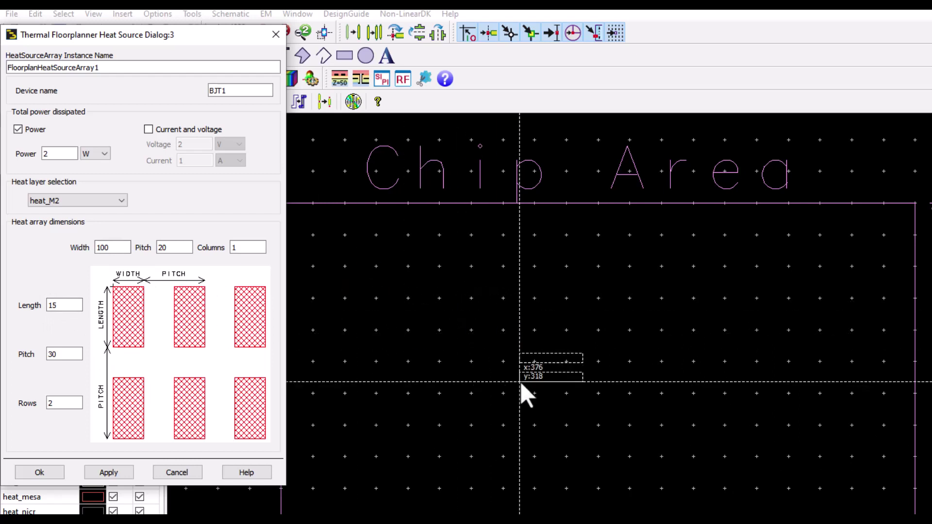
Step: Place the BJT1 array at the chip centre, then define a 0 W, 1 x 1 marker heat source
{"action": "left_click", "coordinate": [560, 402]}
{"action": "key", "text": "Escape"}
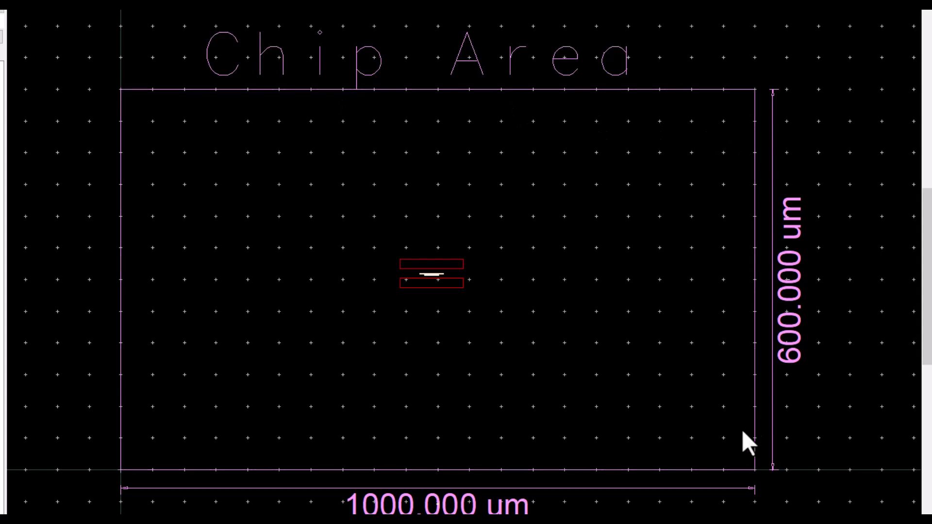
{"action": "key", "text": "alt+t"}
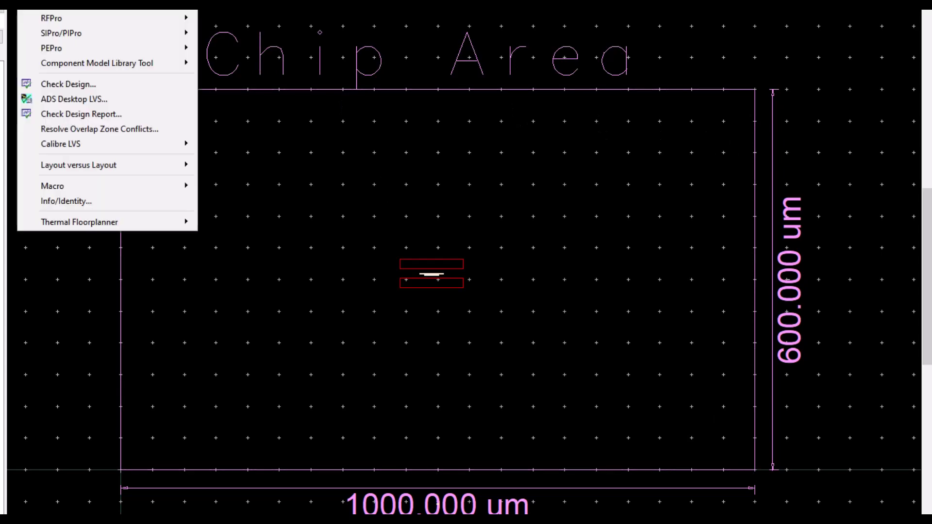
{"action": "mouse_move", "coordinate": [126, 220]}
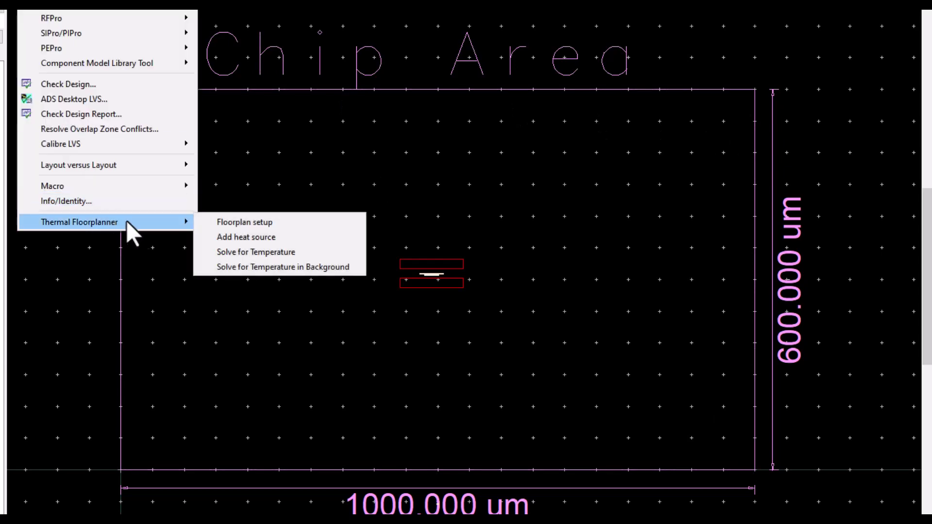
{"action": "left_click", "coordinate": [226, 234]}
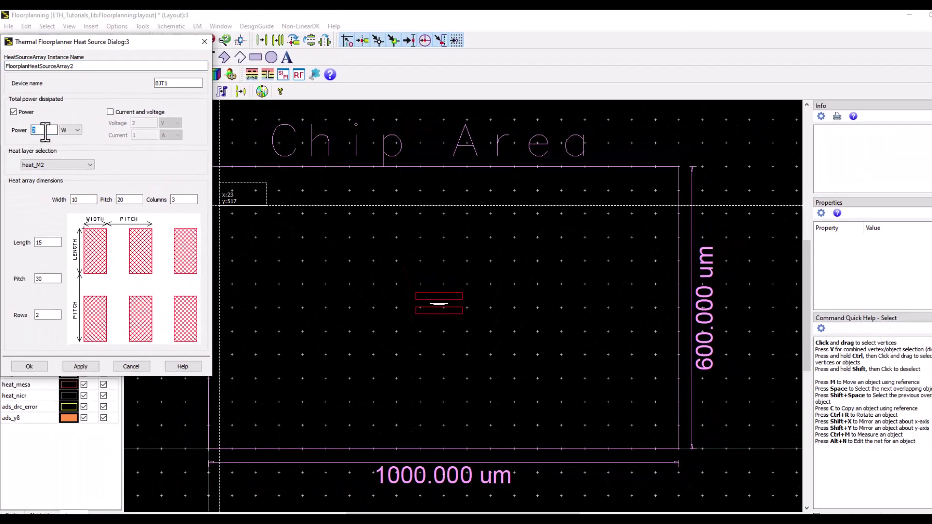
{"action": "type", "text": "0"}
{"action": "double_click", "coordinate": [184, 200]}
{"action": "type", "text": "1"}
{"action": "double_click", "coordinate": [50, 315]}
{"action": "type", "text": "1"}
{"action": "left_click", "coordinate": [72, 364]}
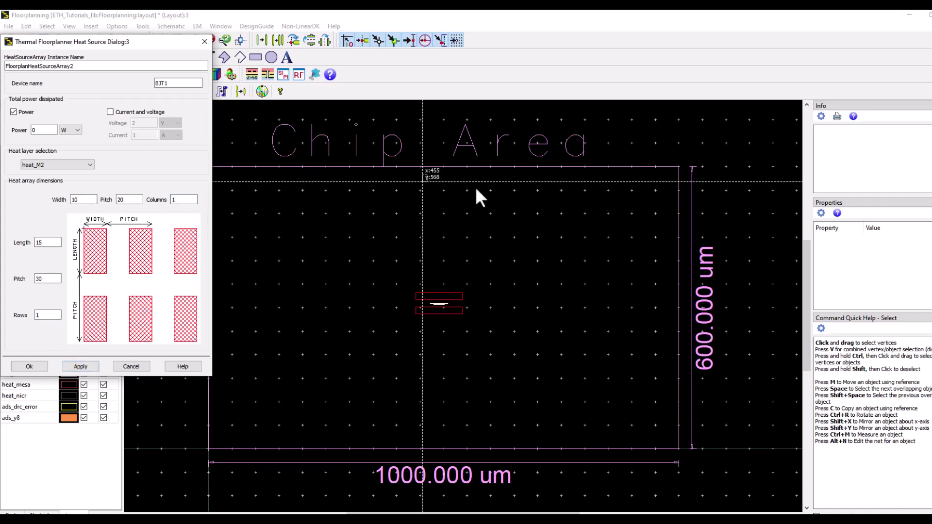
Step: Place 0 W markers at all four Chip Area corners and close the heat source settings
{"action": "left_click", "coordinate": [673, 175]}
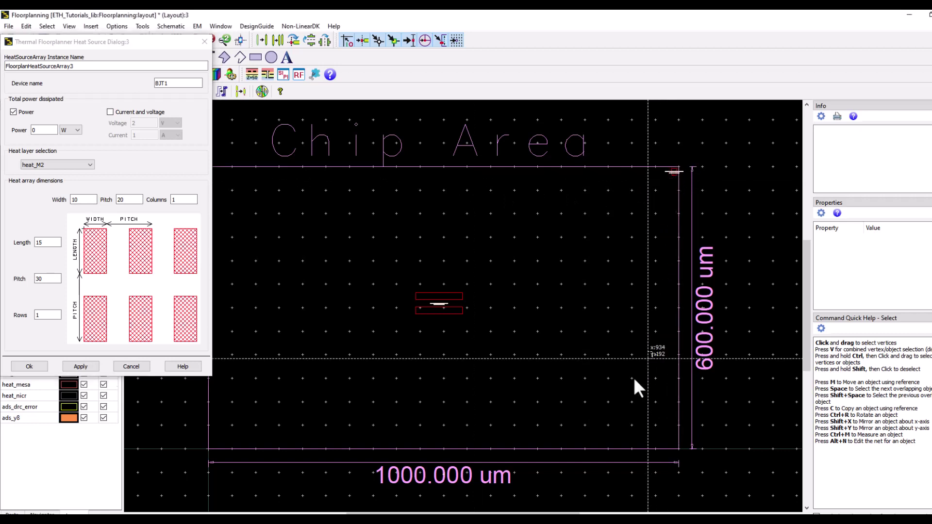
{"action": "left_click", "coordinate": [672, 445]}
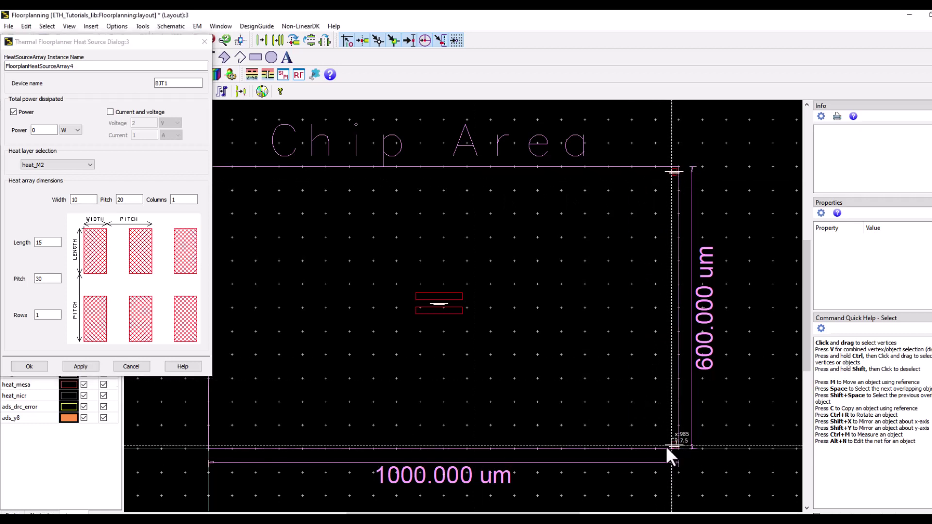
{"action": "left_click", "coordinate": [211, 445]}
{"action": "left_click_drag", "start_coordinate": [143, 42], "coordinate": [55, 62]}
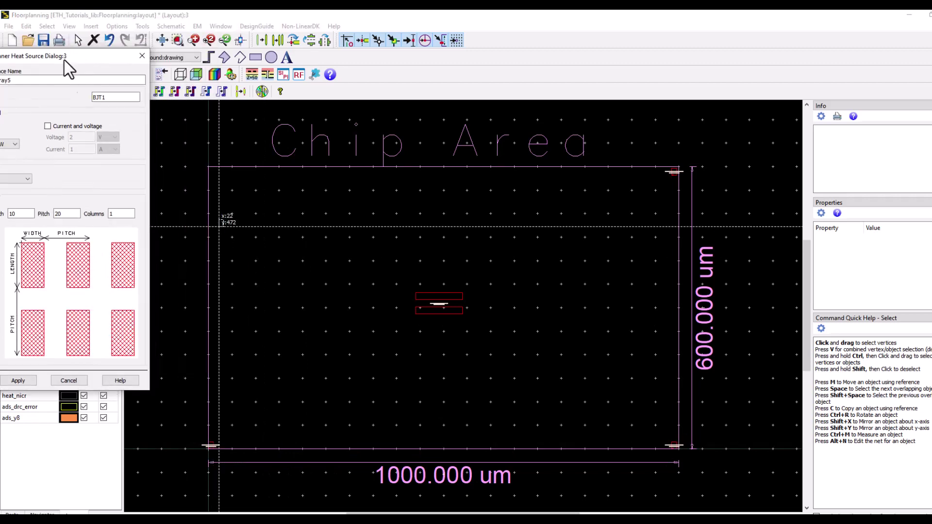
{"action": "left_click", "coordinate": [211, 174]}
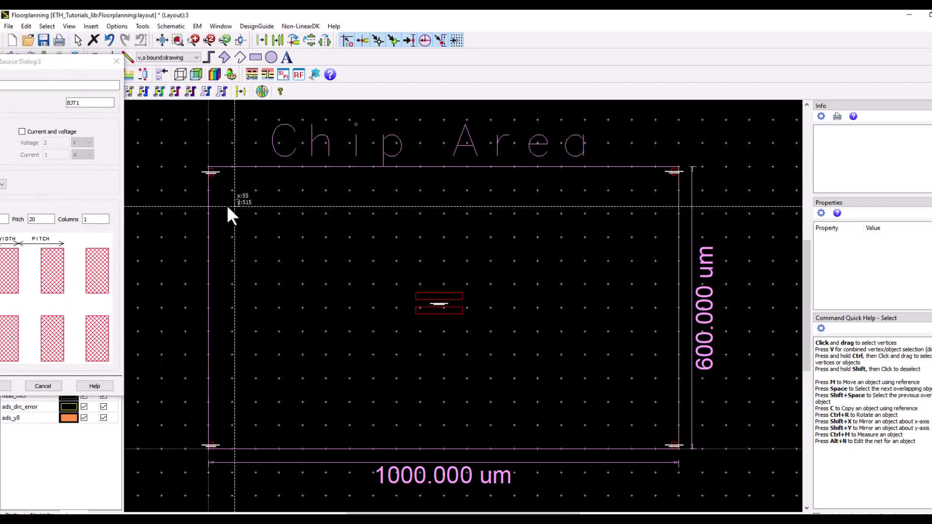
{"action": "left_click_drag", "start_coordinate": [48, 66], "coordinate": [266, 110]}
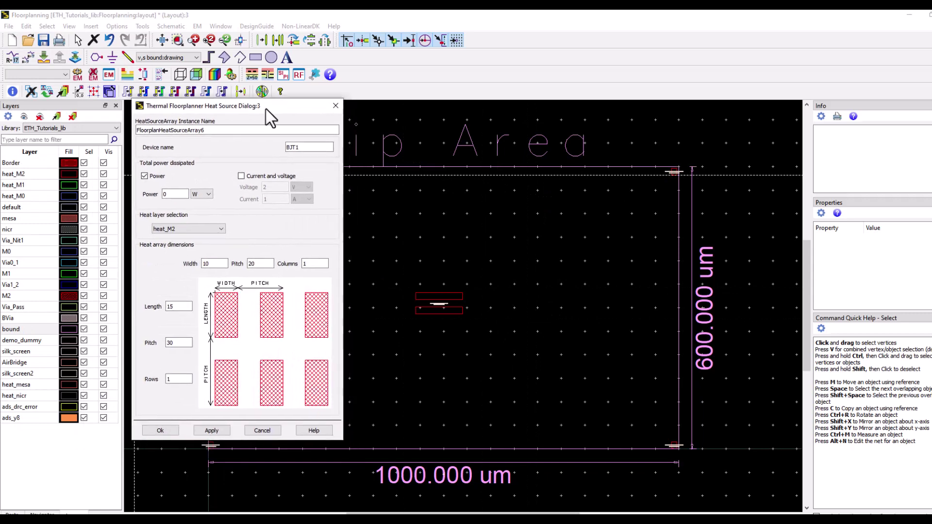
{"action": "left_click", "coordinate": [160, 430]}
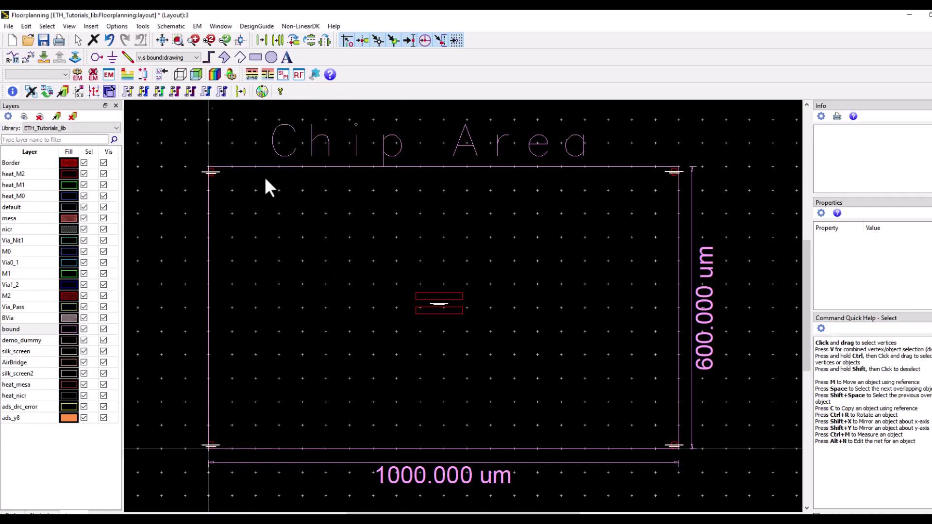
Step: Solve for temperature, check the two BJT1 fingers peaking at 244.7 degrees, then close the viewer
{"action": "left_click", "coordinate": [142, 27]}
{"action": "mouse_move", "coordinate": [199, 265]}
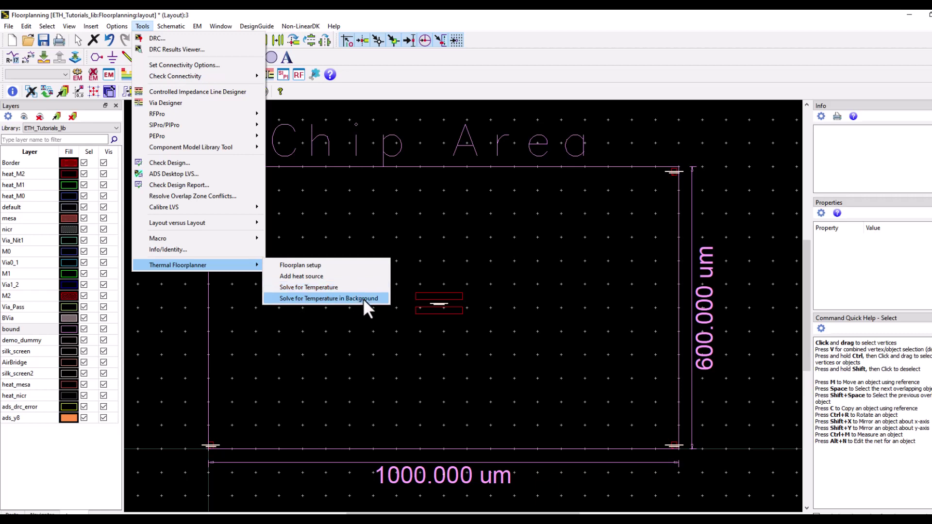
{"action": "left_click", "coordinate": [317, 286]}
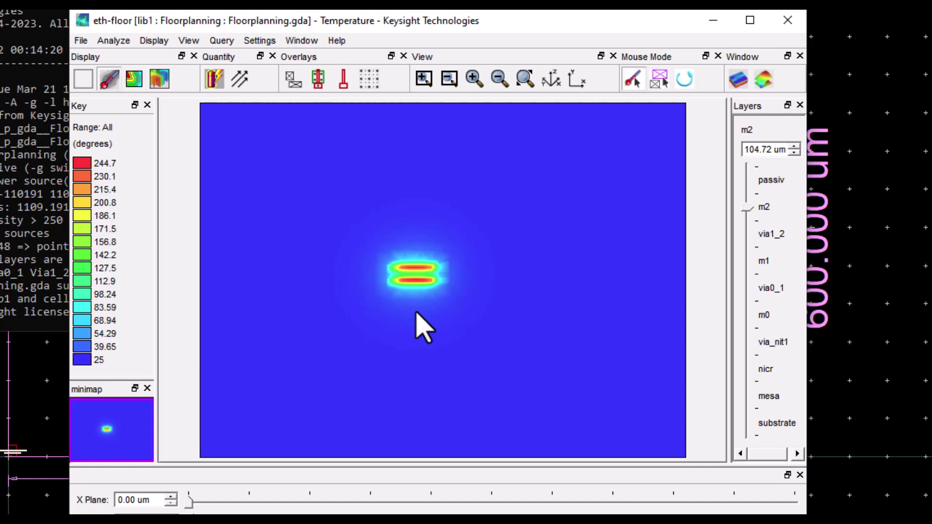
{"action": "left_click", "coordinate": [46, 368]}
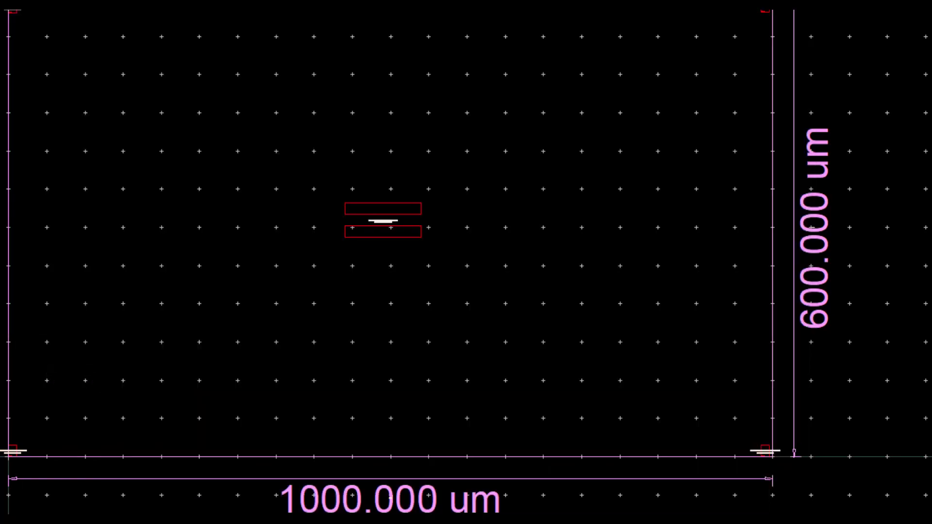
Step: Give the central 2 W, 100 um-wide heat source 4 rows on heat_M2
{"action": "double_click", "coordinate": [362, 234]}
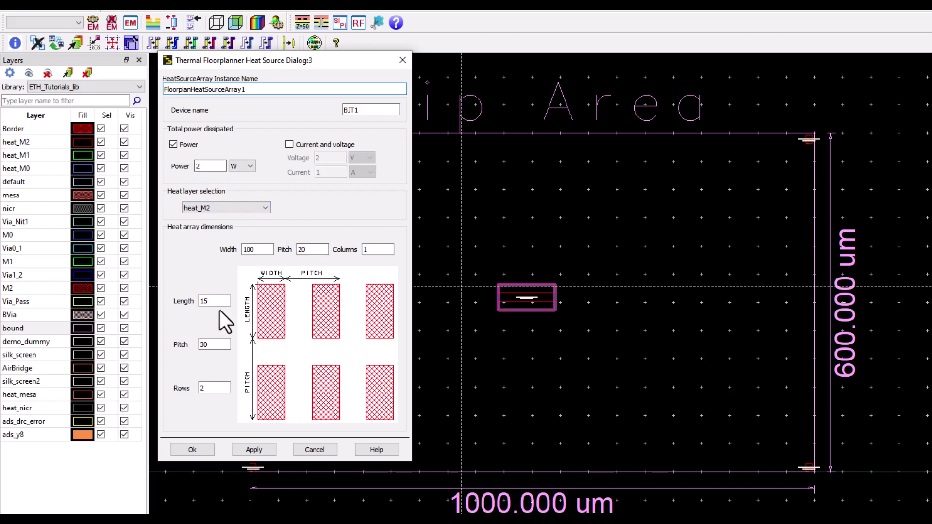
{"action": "double_click", "coordinate": [209, 389]}
{"action": "left_click", "coordinate": [242, 447]}
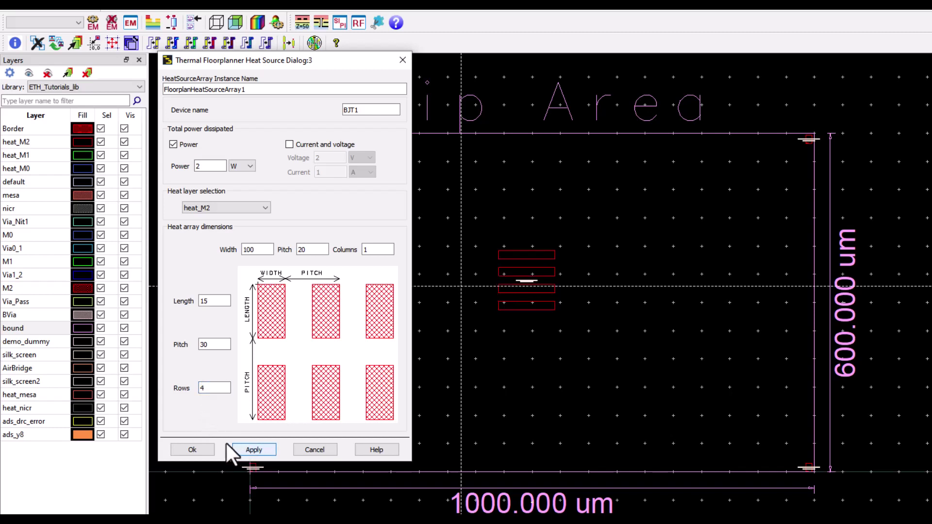
{"action": "left_click", "coordinate": [187, 449]}
{"action": "left_click", "coordinate": [500, 309]}
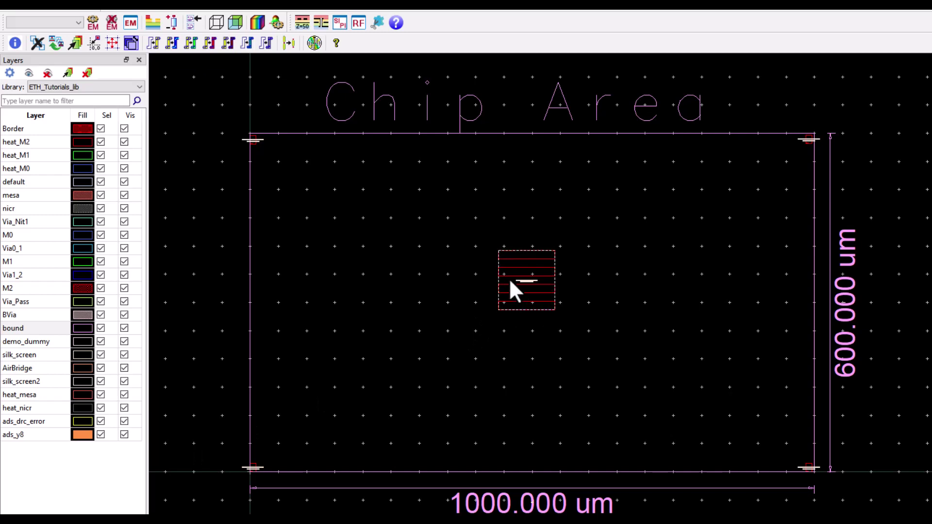
{"action": "left_click", "coordinate": [509, 248]}
Step: Re-solve the four-finger layout for temperature, now peaking near 146.7 degrees
{"action": "left_click", "coordinate": [170, 5]}
{"action": "mouse_move", "coordinate": [247, 253]}
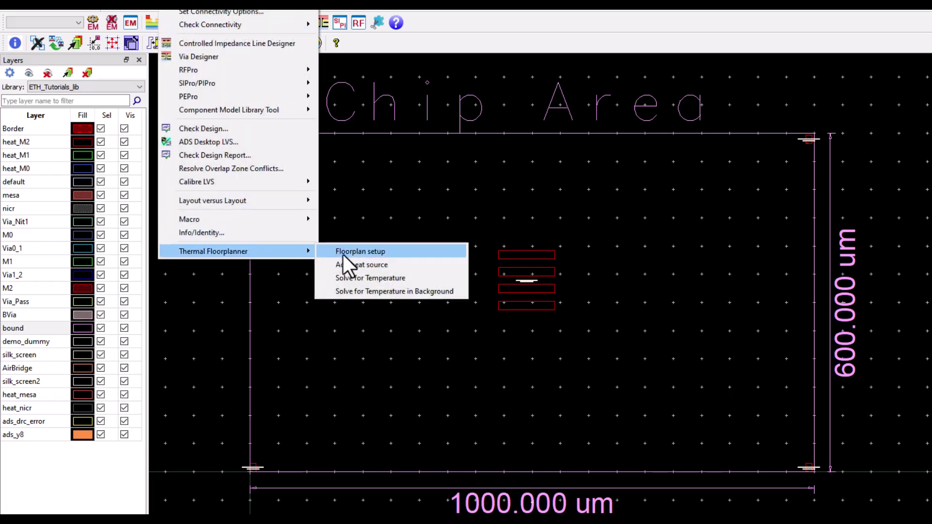
{"action": "left_click", "coordinate": [345, 279]}
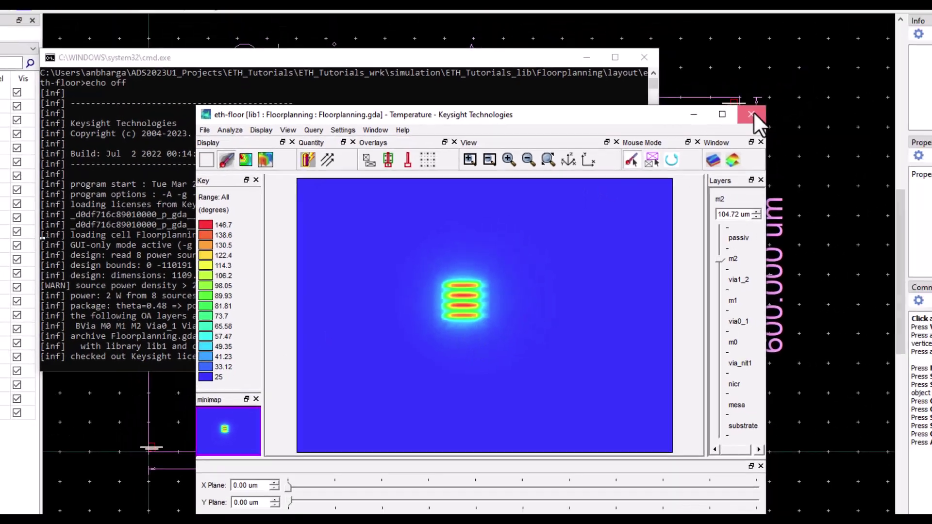
Step: Close the results and paste three copies of the four-finger array in a column right of centre
{"action": "left_click", "coordinate": [805, 78]}
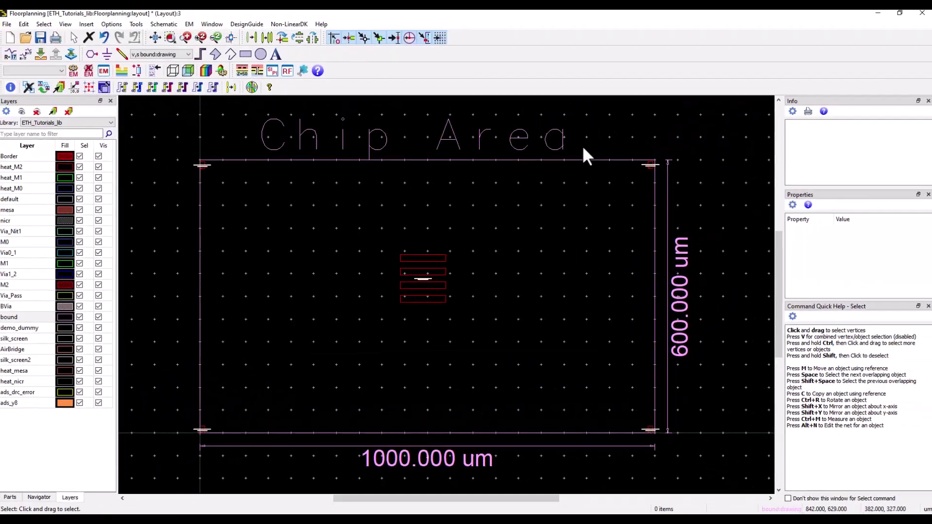
{"action": "left_click", "coordinate": [430, 272]}
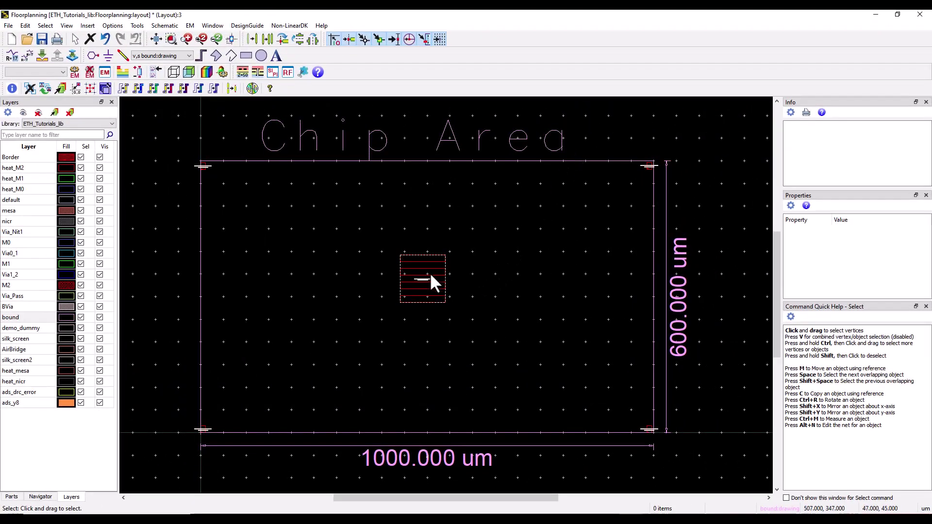
{"action": "key", "text": "ctrl+c"}
{"action": "key", "text": "ctrl+v"}
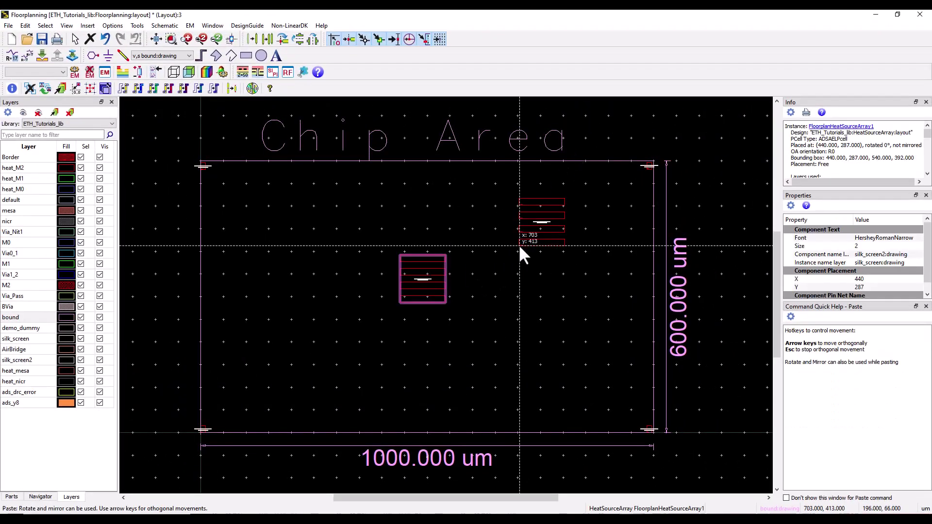
{"action": "left_click", "coordinate": [511, 254]}
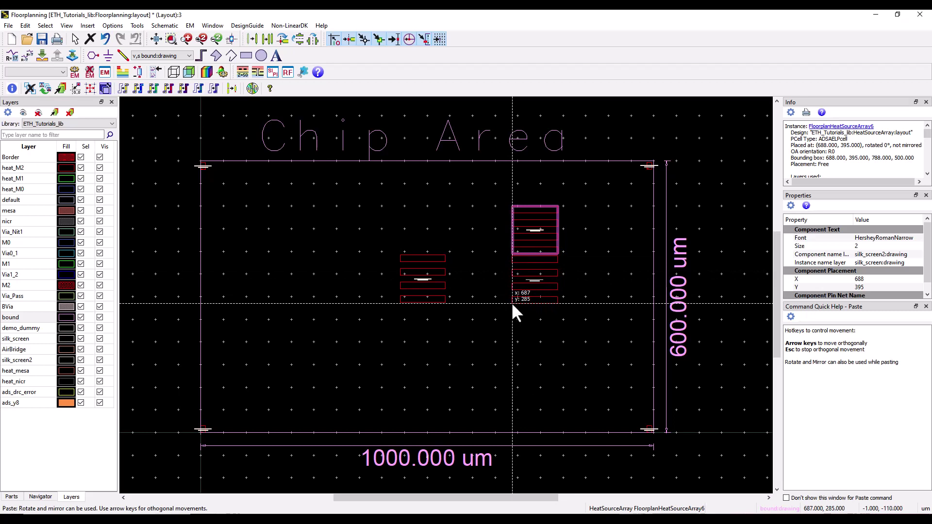
{"action": "left_click", "coordinate": [512, 302]}
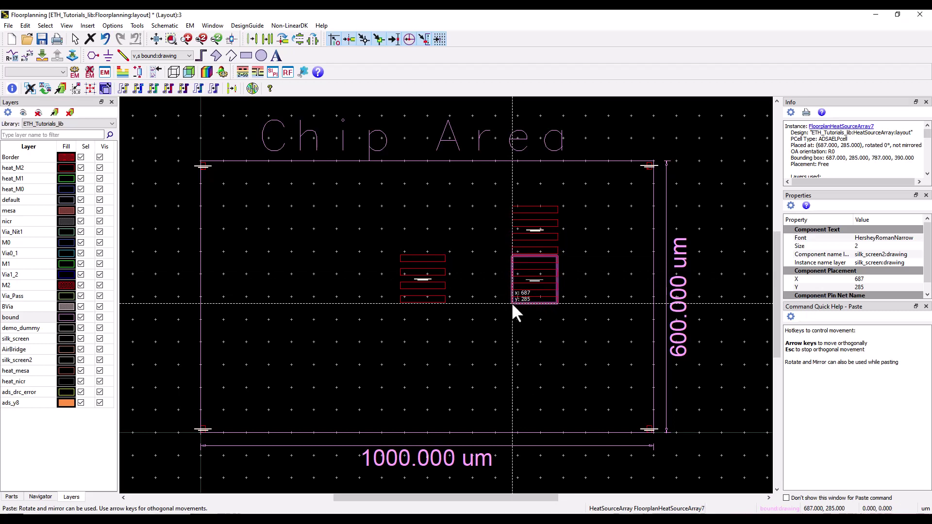
{"action": "left_click", "coordinate": [511, 354]}
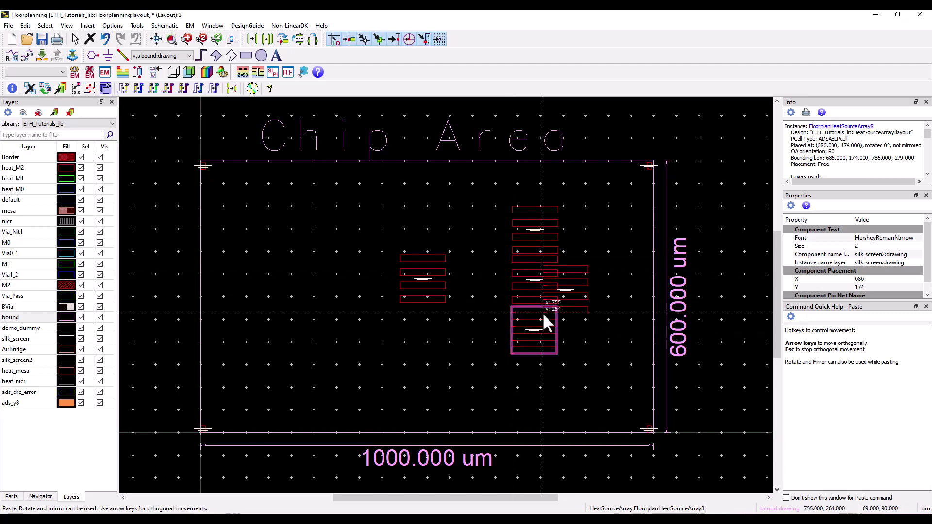
{"action": "key", "text": "Escape"}
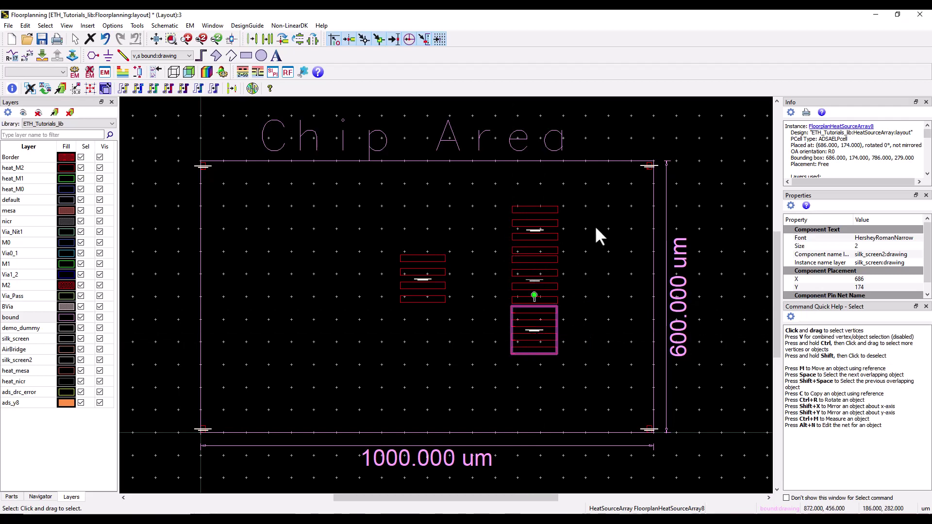
Step: Change the power of the top, middle and bottom right-column arrays from 2 W to 1 W
{"action": "double_click", "coordinate": [550, 221]}
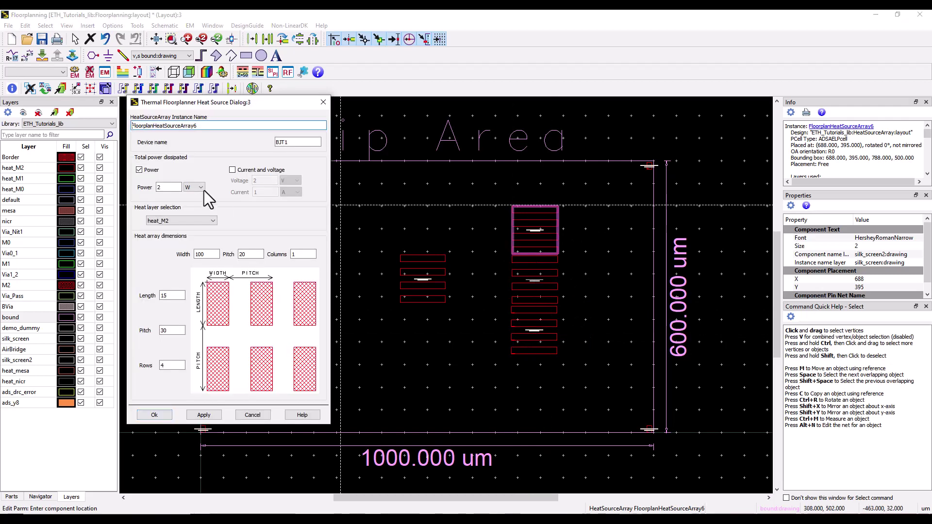
{"action": "double_click", "coordinate": [164, 187]}
{"action": "type", "text": "1"}
{"action": "left_click", "coordinate": [203, 414]}
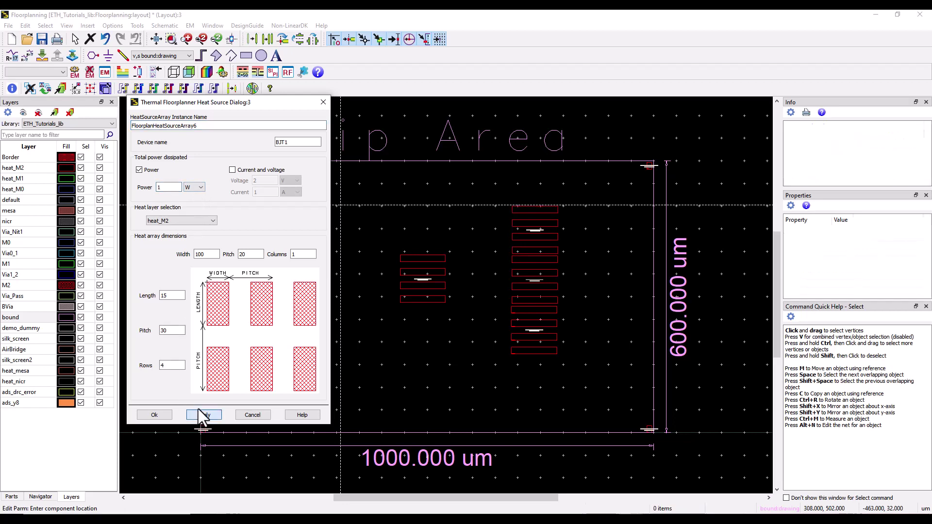
{"action": "left_click", "coordinate": [541, 271]}
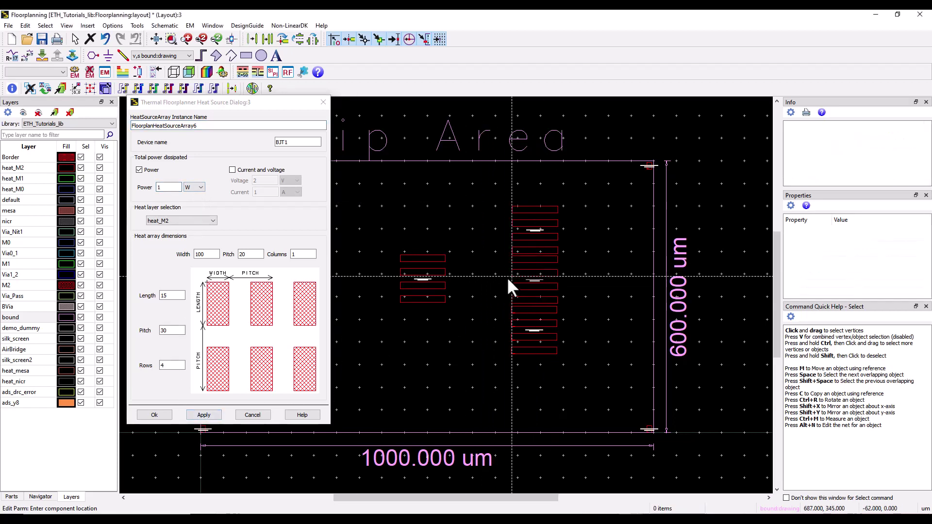
{"action": "left_click", "coordinate": [519, 279]}
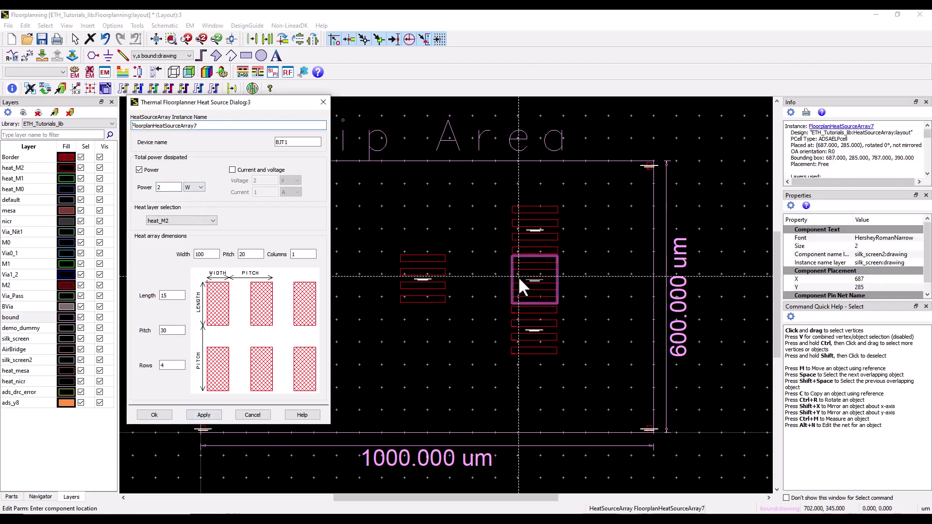
{"action": "double_click", "coordinate": [160, 187]}
{"action": "type", "text": "1"}
{"action": "left_click", "coordinate": [203, 414]}
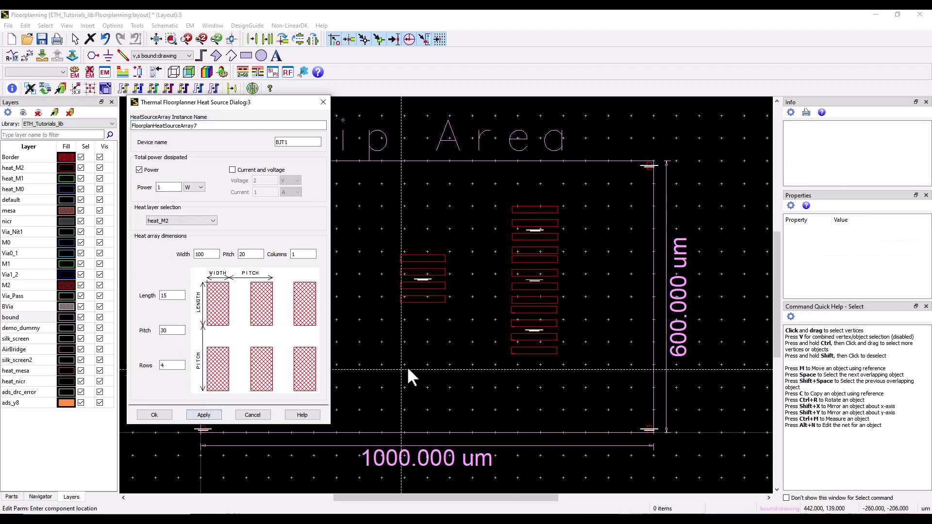
{"action": "left_click", "coordinate": [517, 339]}
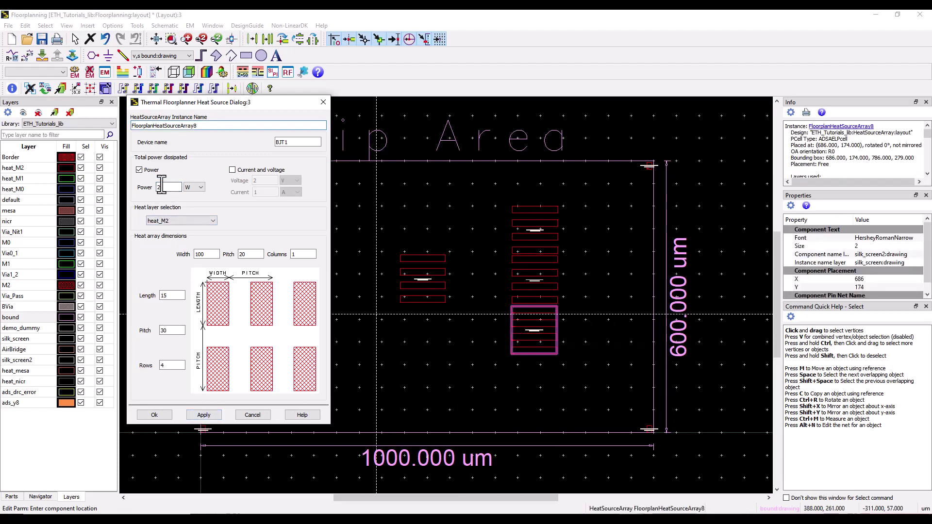
{"action": "double_click", "coordinate": [156, 188]}
{"action": "type", "text": "1"}
{"action": "left_click", "coordinate": [202, 415]}
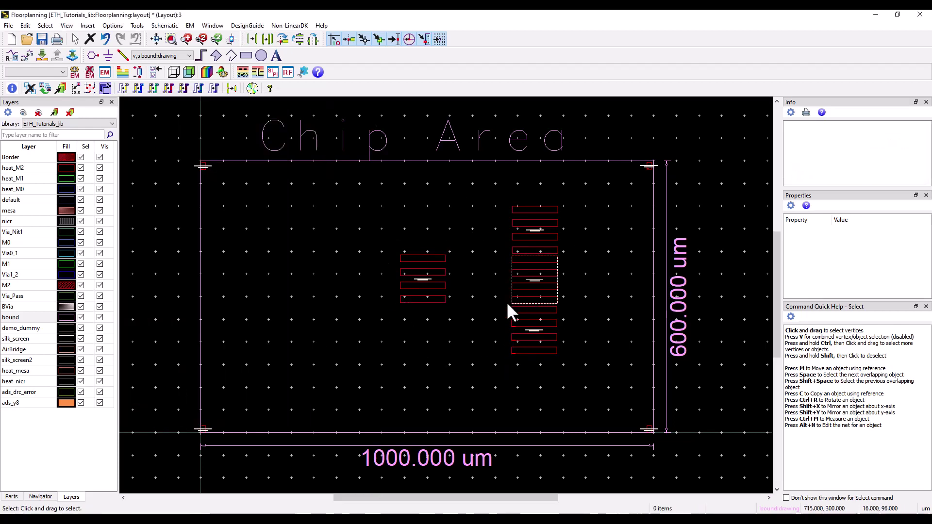
Step: Solve for temperature, zoom into the cooler right column, then fit the whole heat map
{"action": "left_click", "coordinate": [113, 26]}
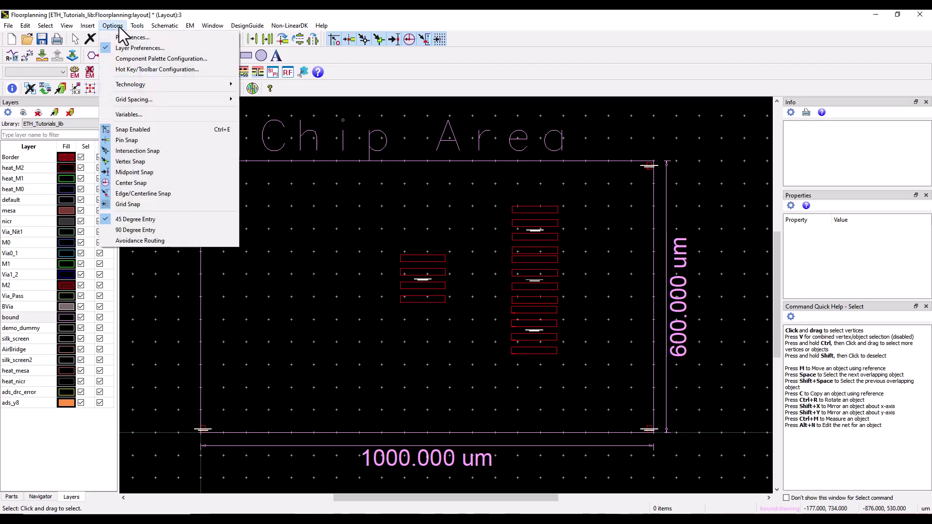
{"action": "mouse_move", "coordinate": [137, 25]}
{"action": "mouse_move", "coordinate": [176, 255]}
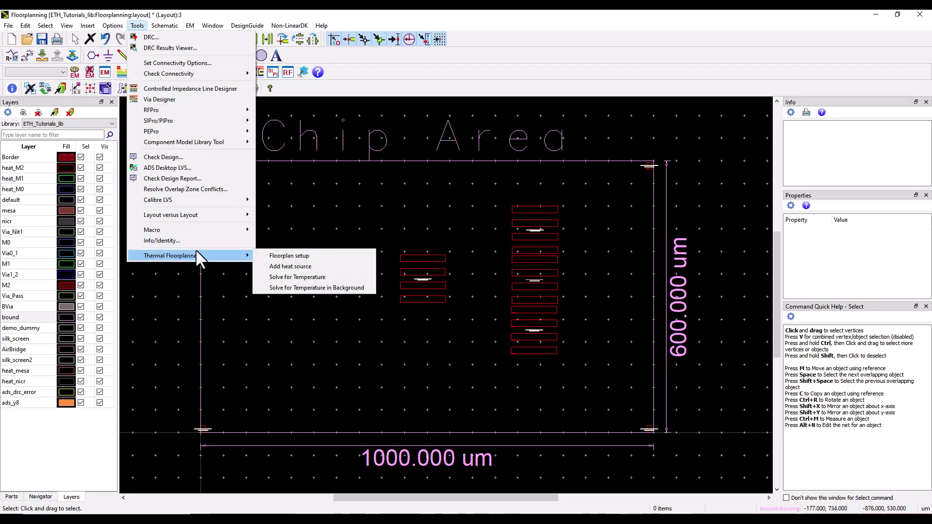
{"action": "left_click", "coordinate": [266, 276]}
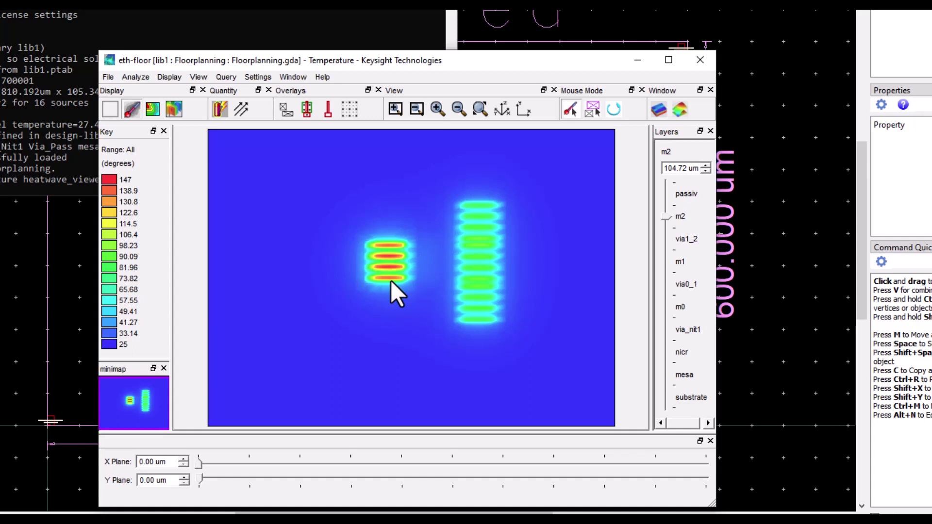
{"action": "left_click", "coordinate": [396, 109]}
{"action": "left_click_drag", "start_coordinate": [450, 190], "coordinate": [517, 280]}
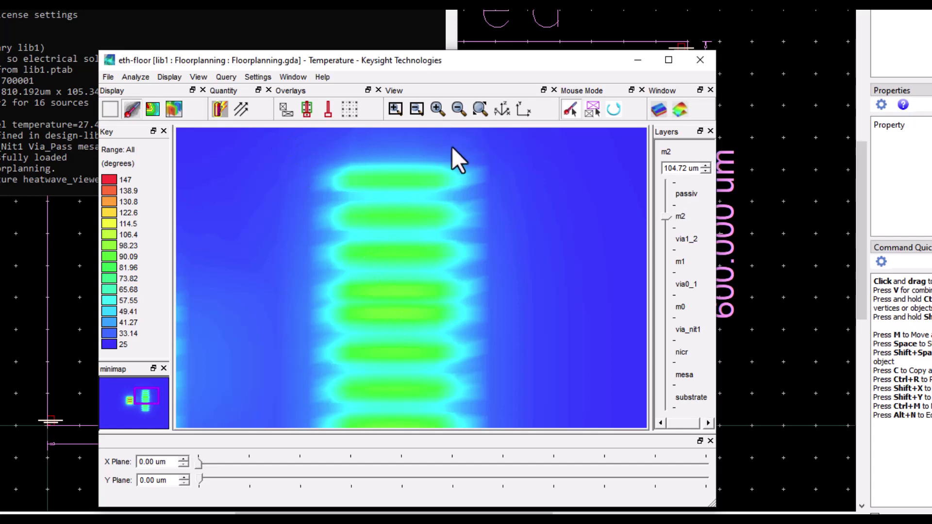
{"action": "left_click", "coordinate": [480, 109]}
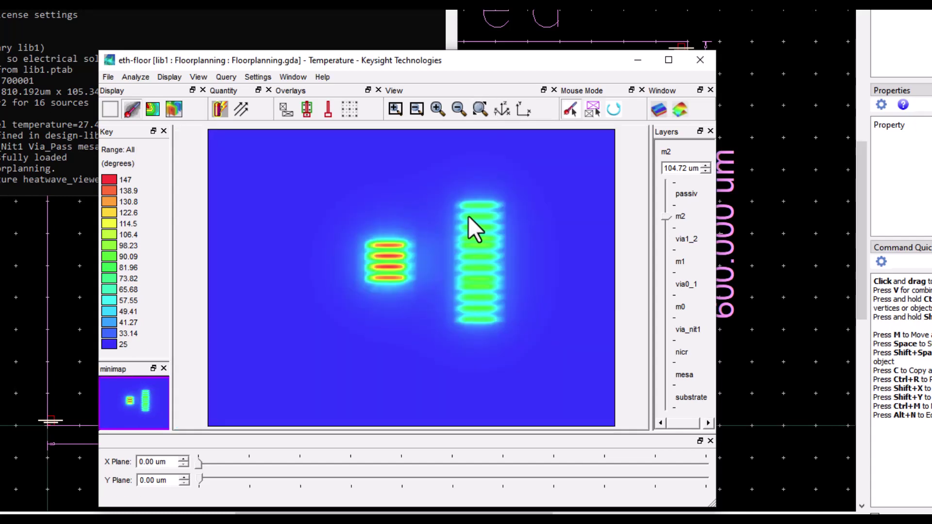
Step: Display the temperatures as a full-screen 3D surface plot and rotate it to a new angle
{"action": "left_click", "coordinate": [678, 112]}
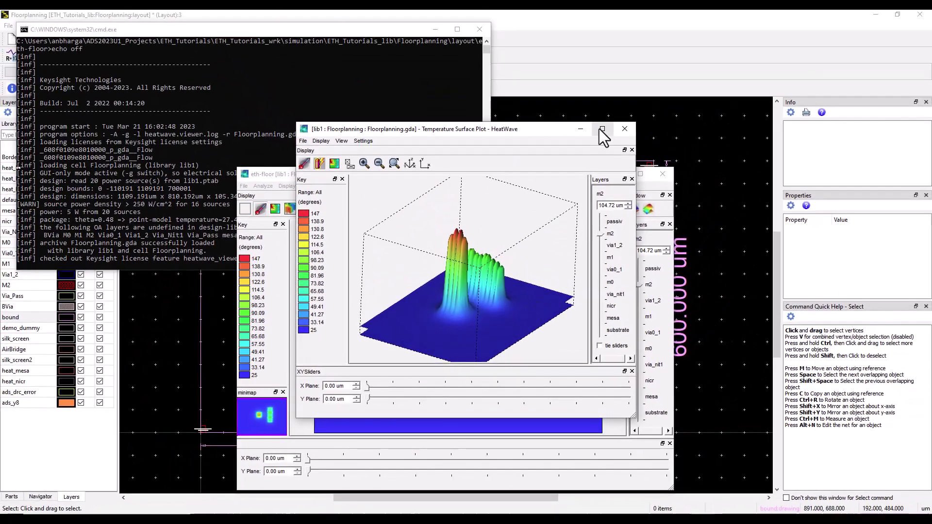
{"action": "left_click", "coordinate": [608, 71]}
{"action": "left_click_drag", "start_coordinate": [435, 319], "coordinate": [723, 232]}
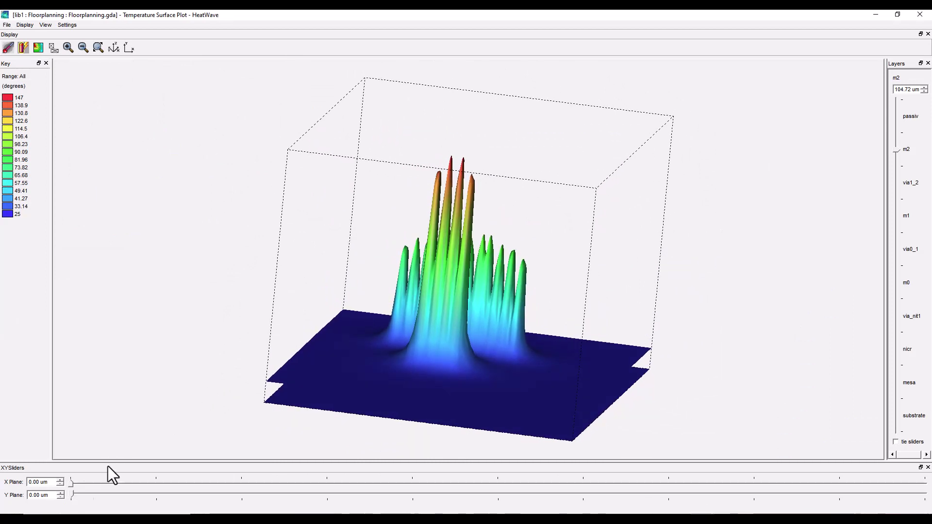
Step: Sweep the X cutting plane through the peaks to 720.97 um, reorient the view, then reset X to 0
{"action": "left_click_drag", "start_coordinate": [69, 485], "coordinate": [624, 374]}
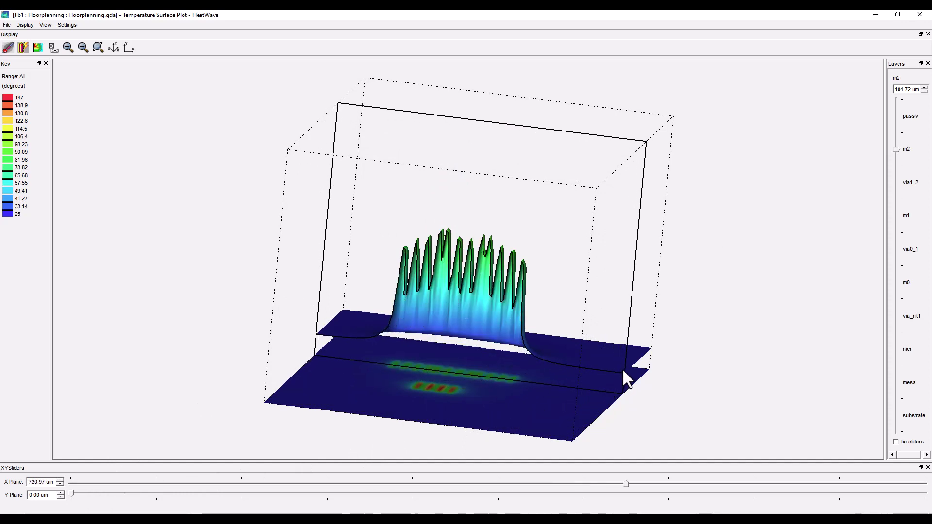
{"action": "left_click_drag", "start_coordinate": [488, 335], "coordinate": [559, 314]}
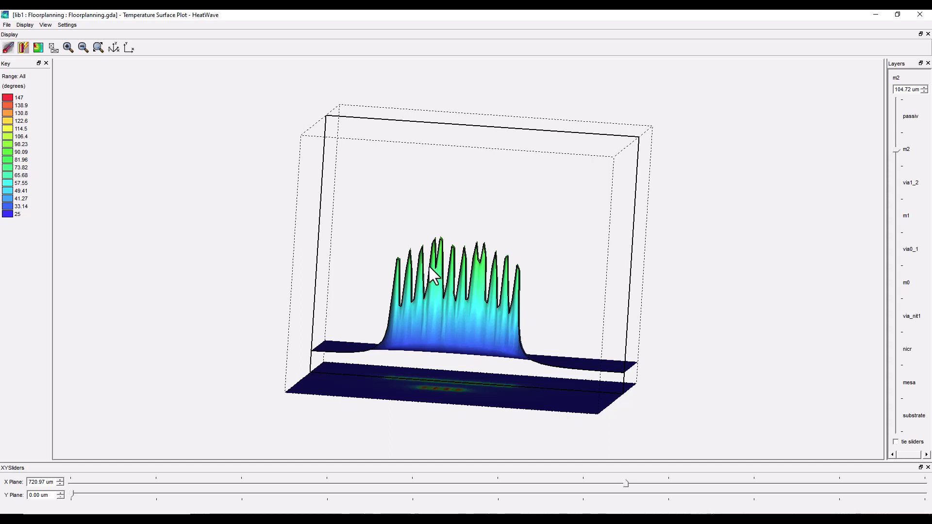
{"action": "left_click_drag", "start_coordinate": [493, 340], "coordinate": [512, 339]}
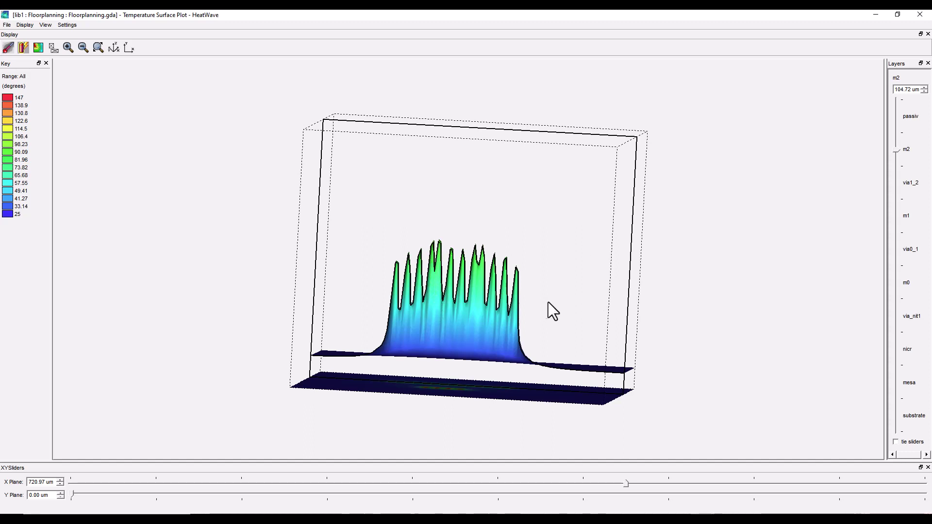
{"action": "left_click_drag", "start_coordinate": [548, 302], "coordinate": [360, 358]}
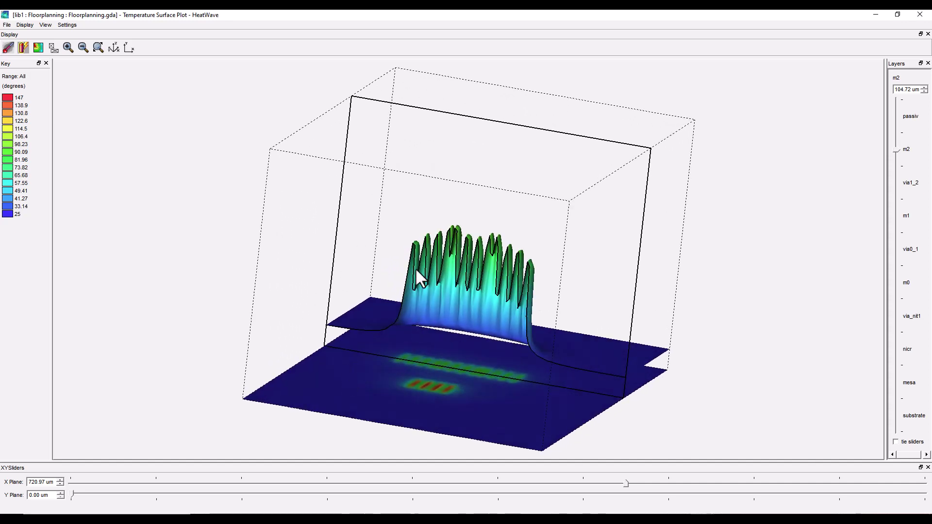
{"action": "left_click_drag", "start_coordinate": [537, 316], "coordinate": [466, 350]}
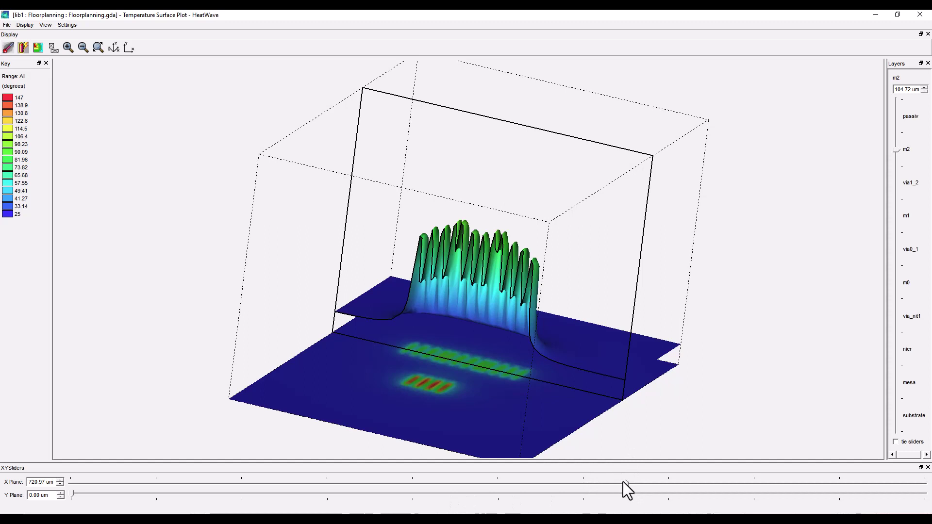
{"action": "left_click_drag", "start_coordinate": [626, 483], "coordinate": [51, 455]}
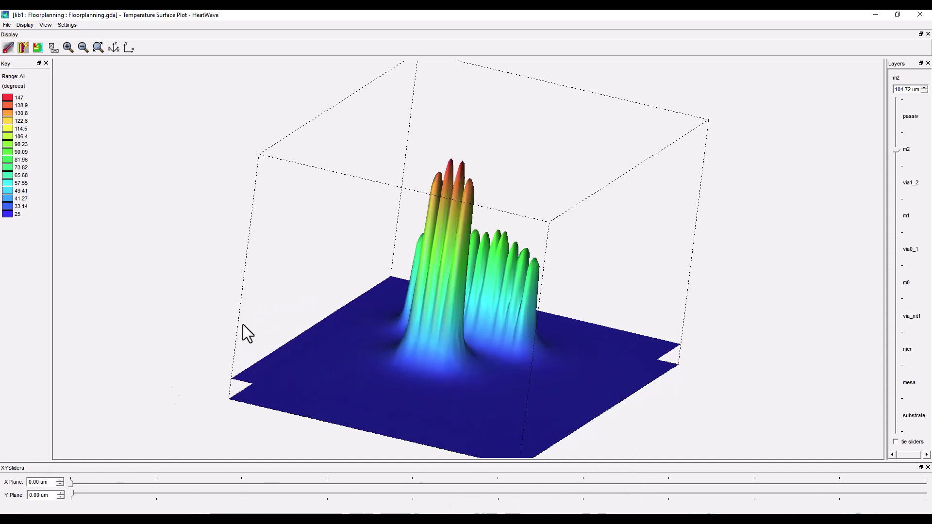
Step: Close the Temperature Surface Plot window and bring the Chip Area layout back to the front
{"action": "left_click", "coordinate": [920, 14]}
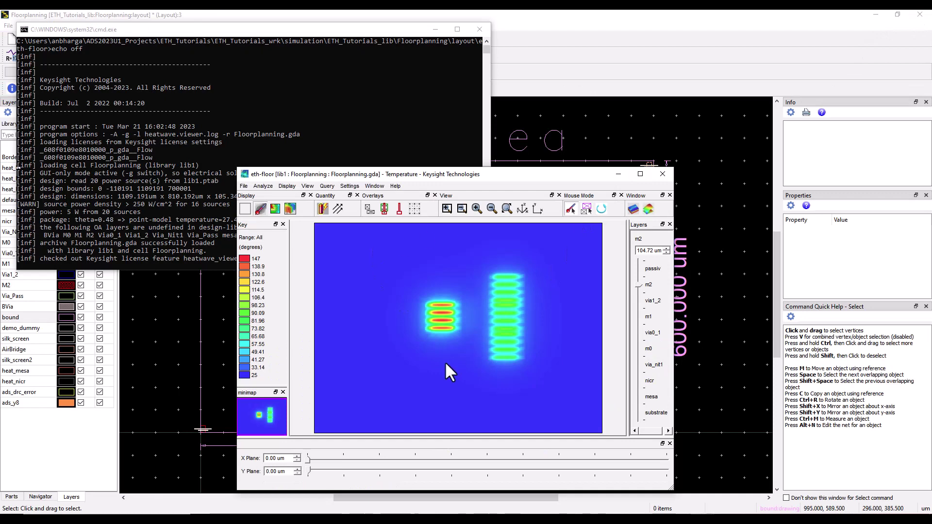
{"action": "left_click", "coordinate": [169, 345]}
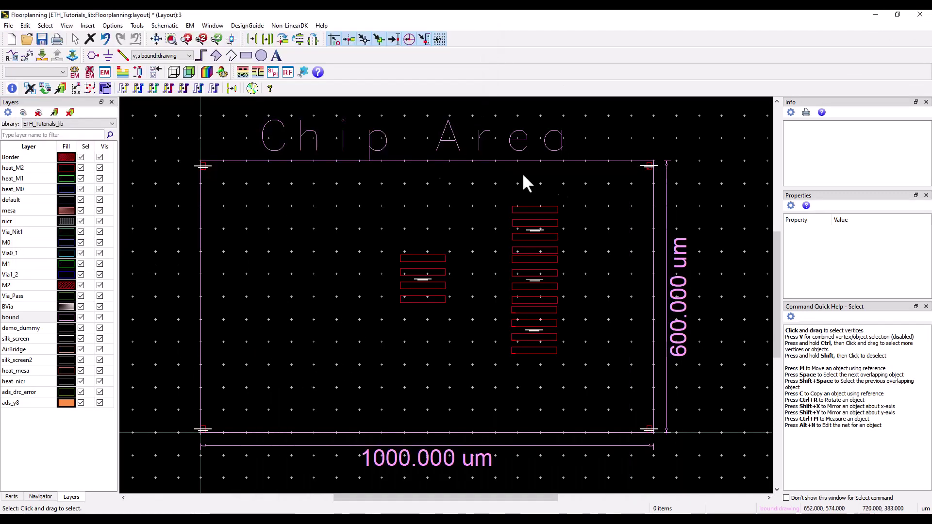